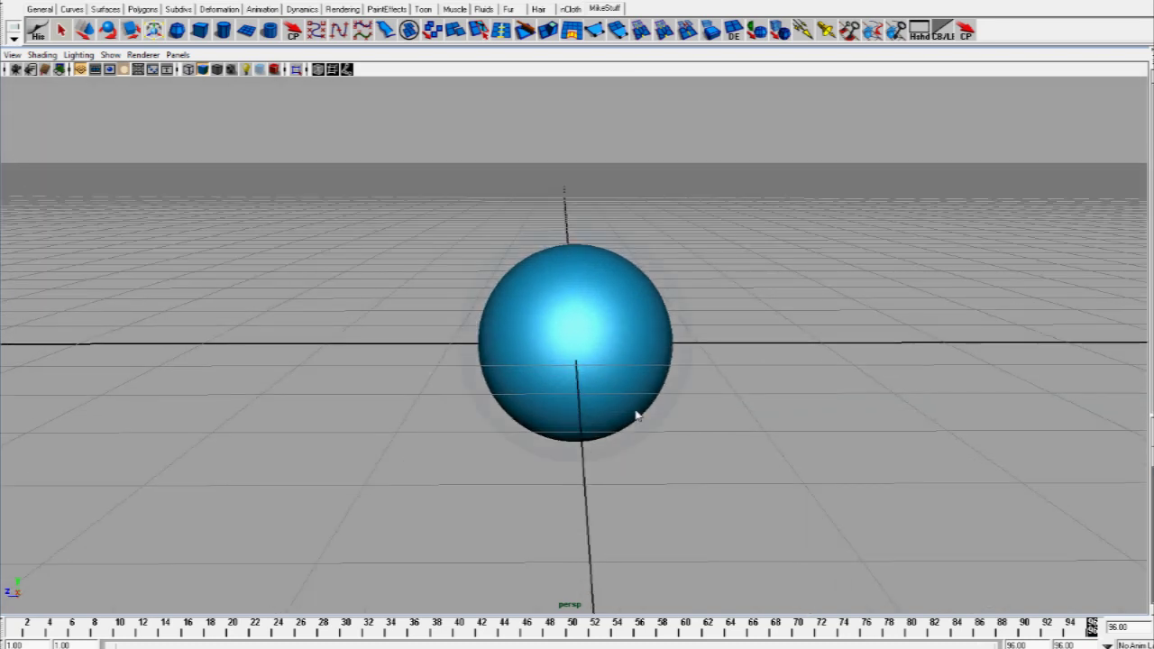
Examine the scale of the blue sphere at the grid origin against the giant white sphere behind it
scroll(635, 415, "up", 2)
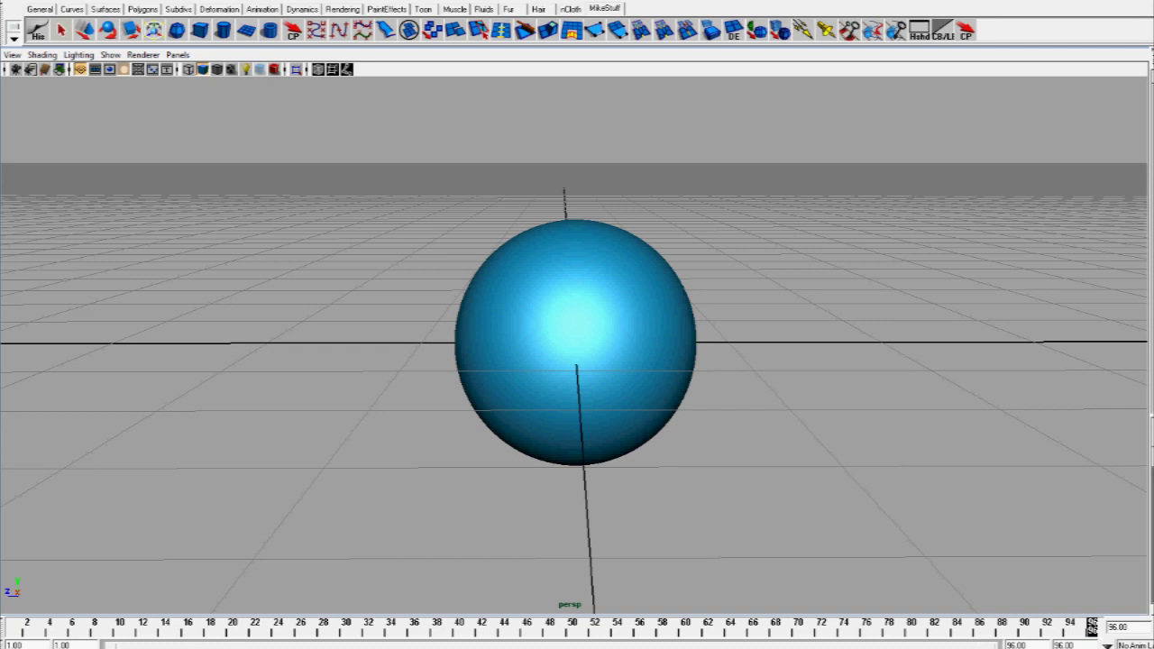
key("alt+b")
scroll(574, 352, "down", 1)
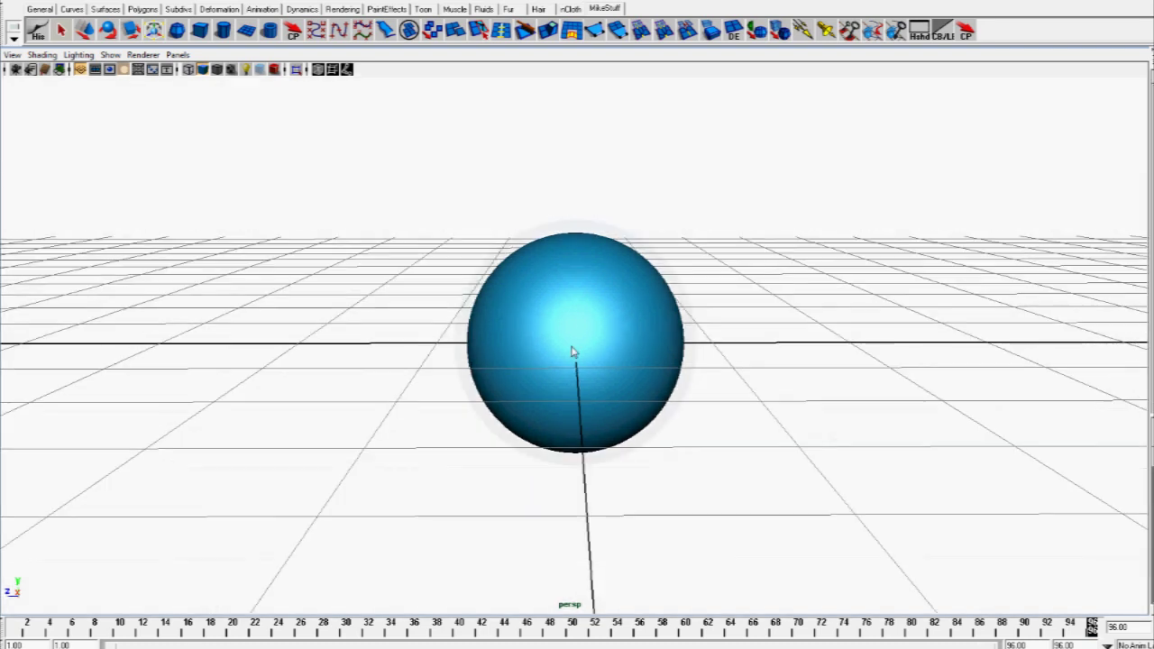
scroll(573, 352, "down", 3)
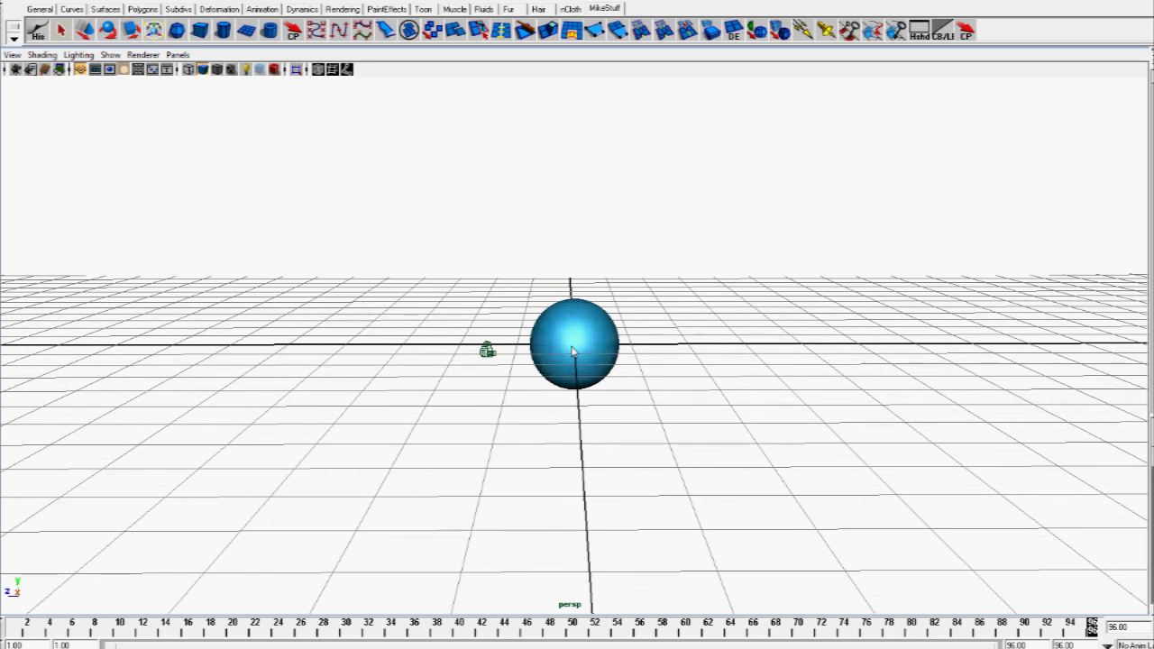
scroll(573, 352, "down", 5)
scroll(573, 350, "down", 3)
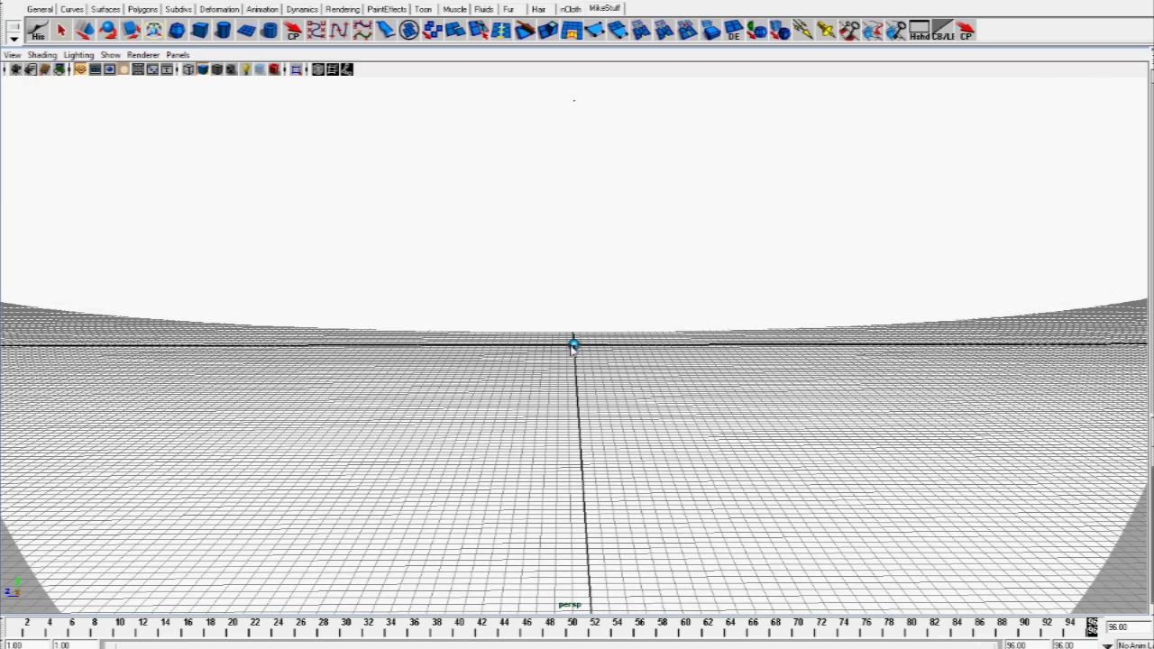
scroll(574, 350, "down", 3)
mouse_move(577, 352)
left_mouse_down("alt")
mouse_move(652, 360)
mouse_move(566, 353)
left_mouse_up("alt")
scroll(565, 355, "down", 3)
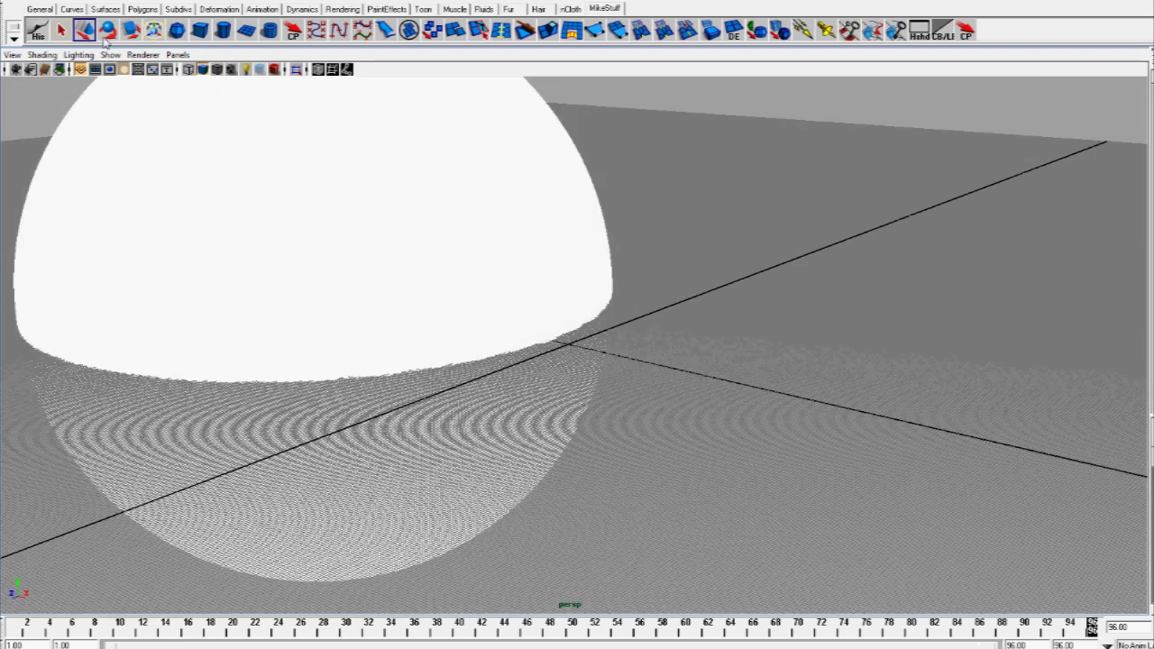
Select the blue sphere at the grid origin for moving and frame it beside the giant white sphere
left_click(571, 348)
left_click_drag(571, 348, 610, 372, "alt")
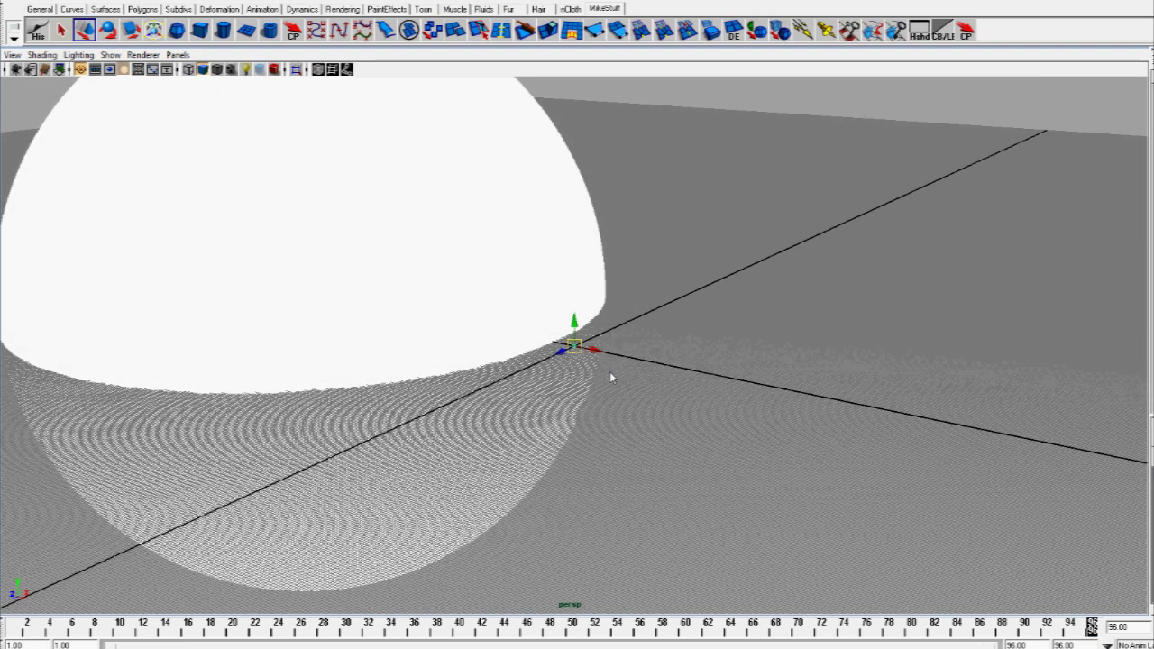
middle_click_drag(609, 371, 762, 424, "alt")
scroll(719, 418, "down", 3)
scroll(720, 419, "down", 1)
left_click_drag(761, 424, 822, 428, "alt")
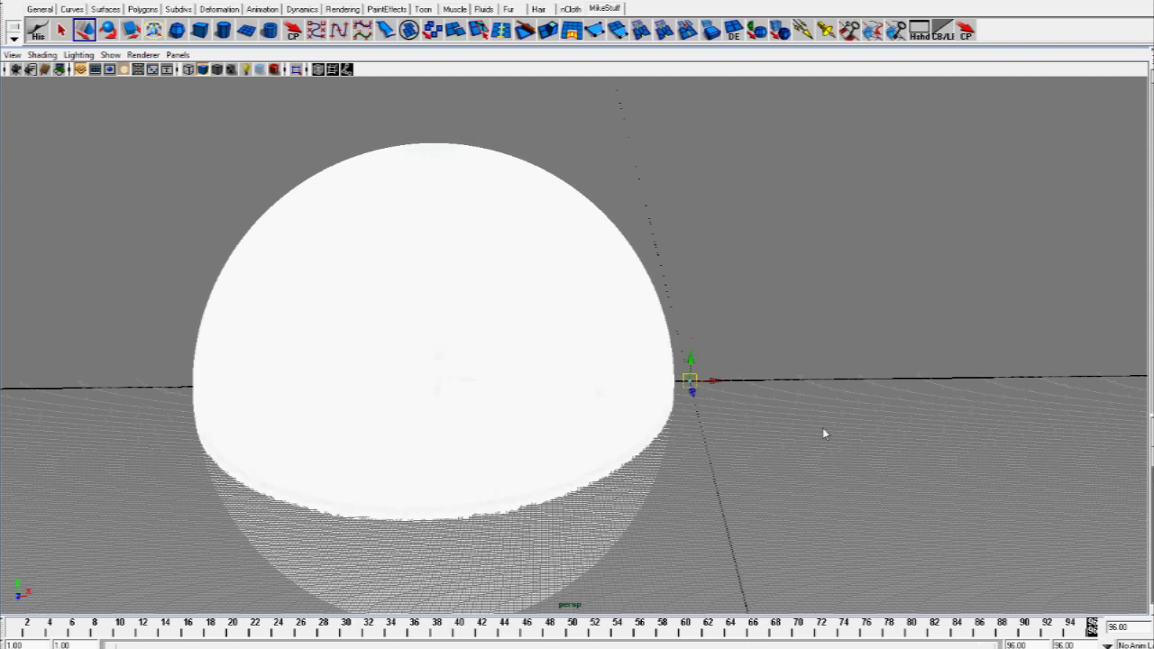
Move the giant white sphere along the X axis until it sits beyond the edge of the grid
left_click(663, 397)
left_click_drag(466, 380, 397, 388)
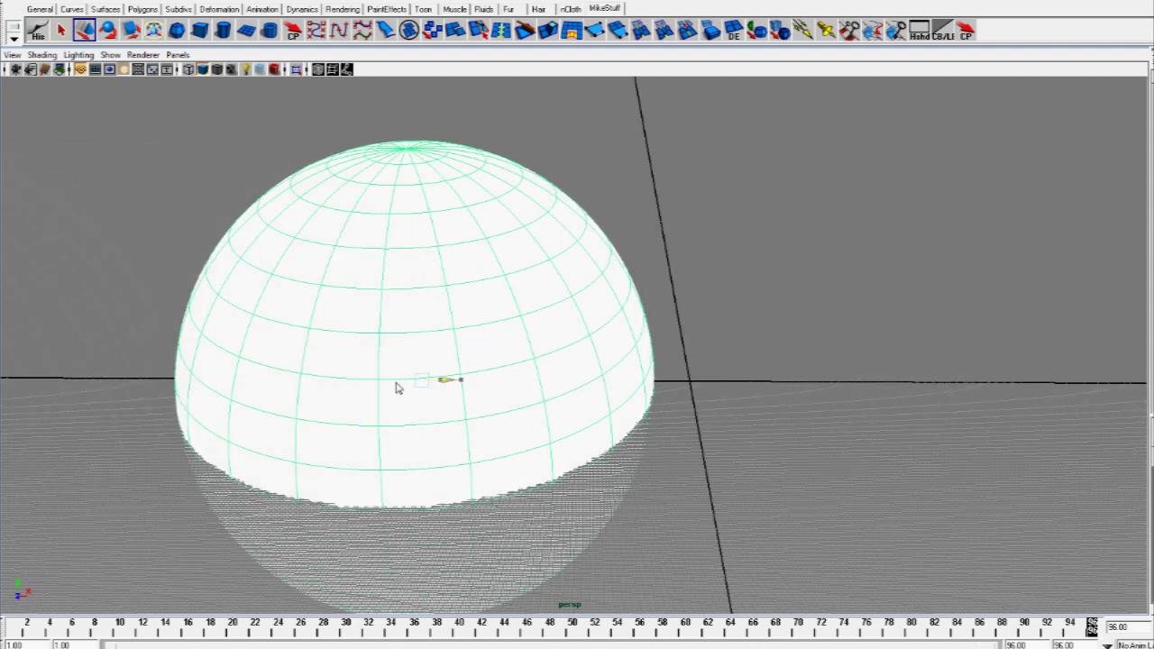
middle_click_drag(396, 388, 2, 389)
key("a")
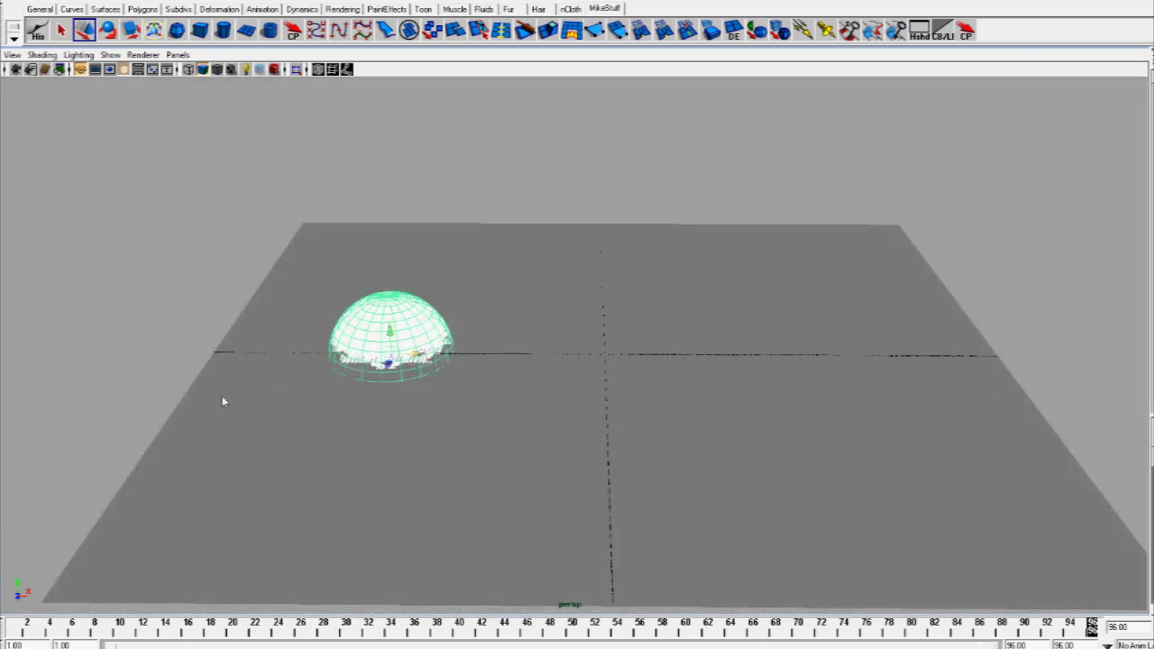
scroll(222, 396, "down", 1)
middle_click_drag(432, 358, 169, 341)
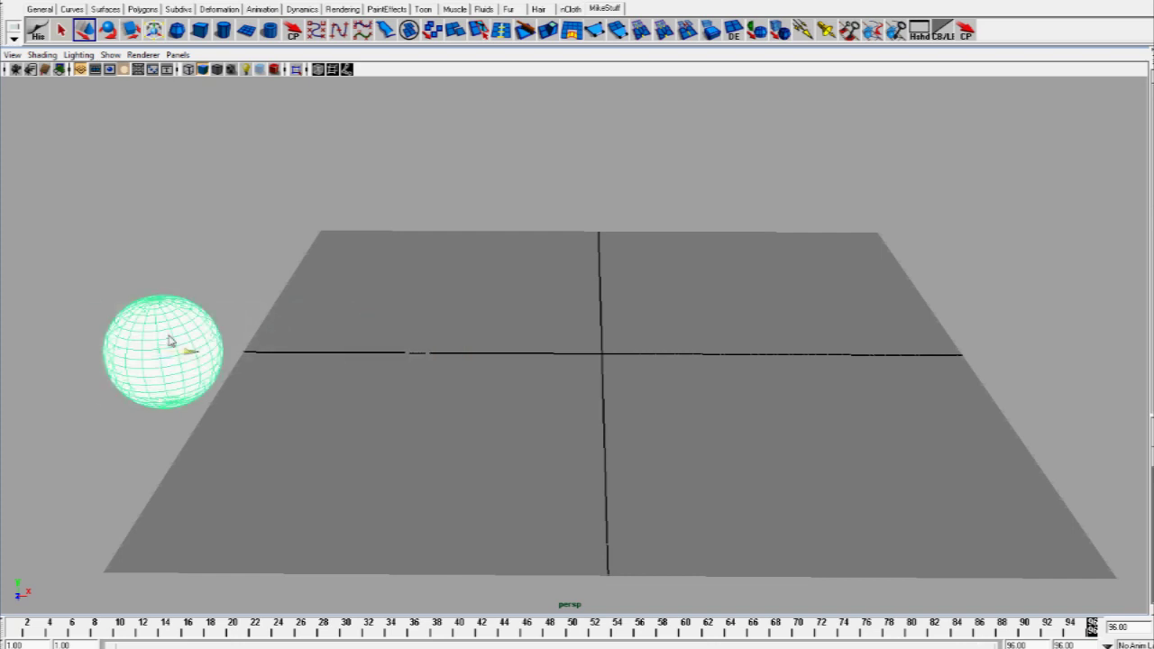
left_click_drag(170, 341, 112, 343)
Examine the distance between the repositioned white sphere and the grid origin from several angles
left_click_drag(334, 362, 573, 354, "alt")
scroll(580, 349, "down", 4)
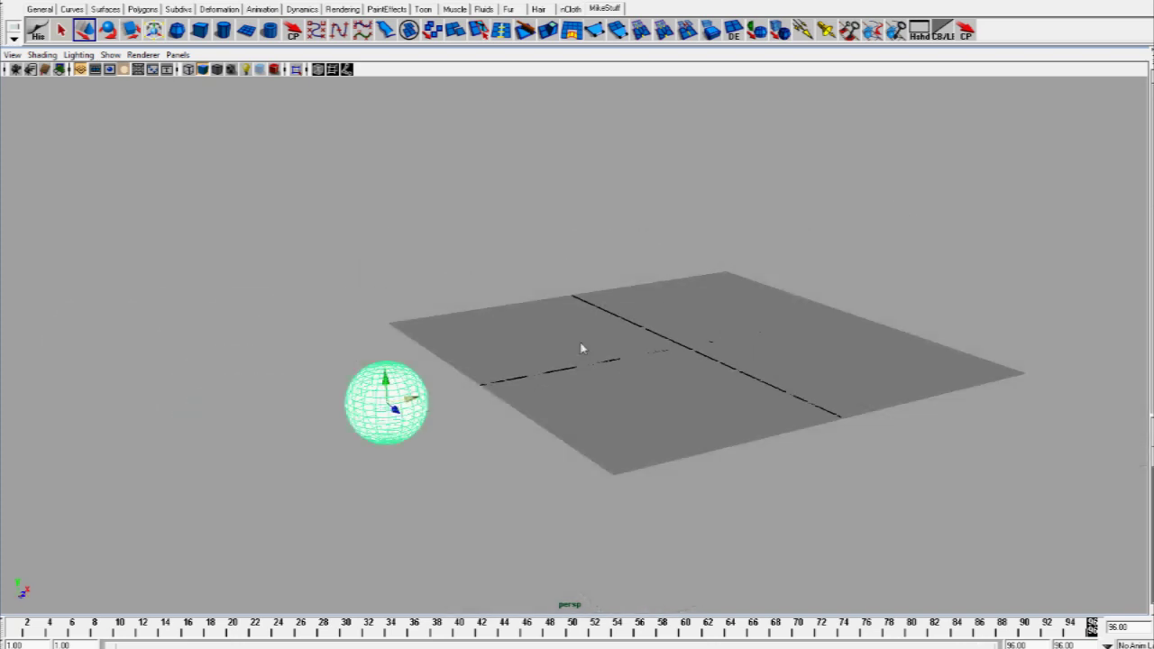
scroll(582, 349, "down", 3)
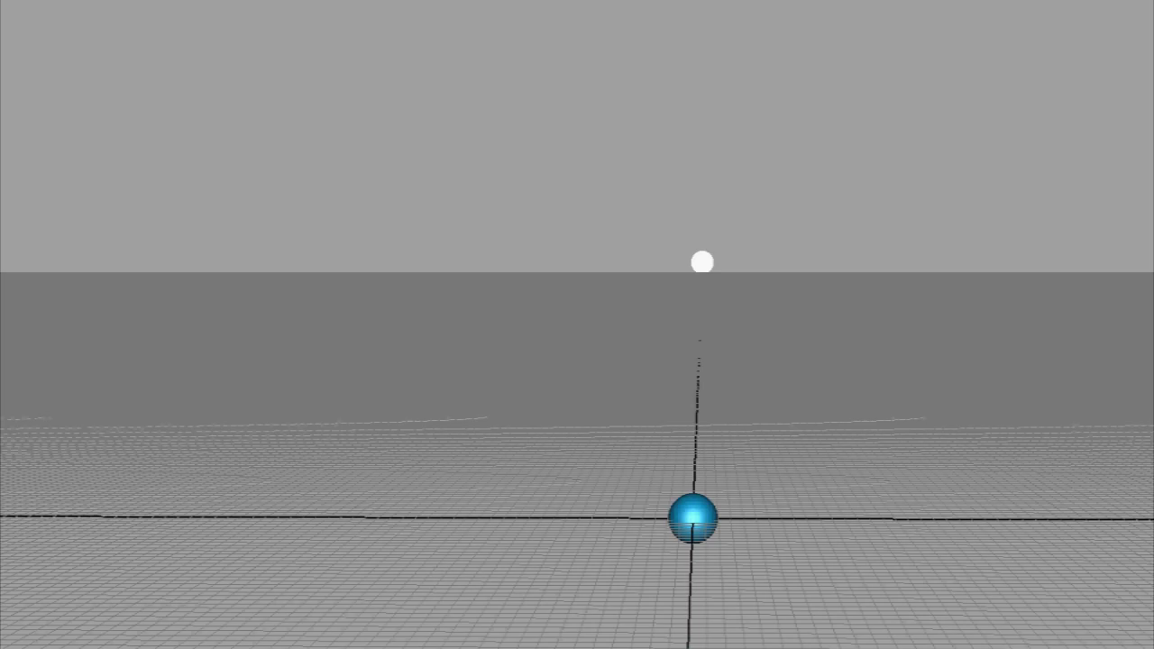
left_click_drag(692, 301, 635, 332, "alt")
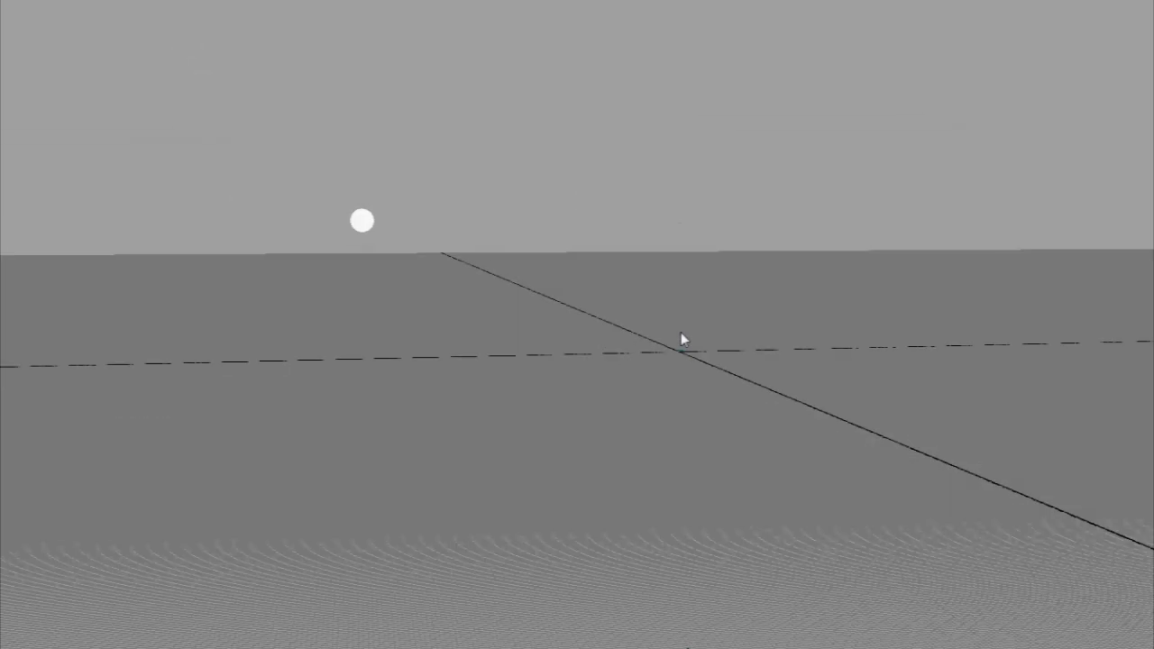
scroll(682, 337, "up", 3)
scroll(688, 345, "down", 5)
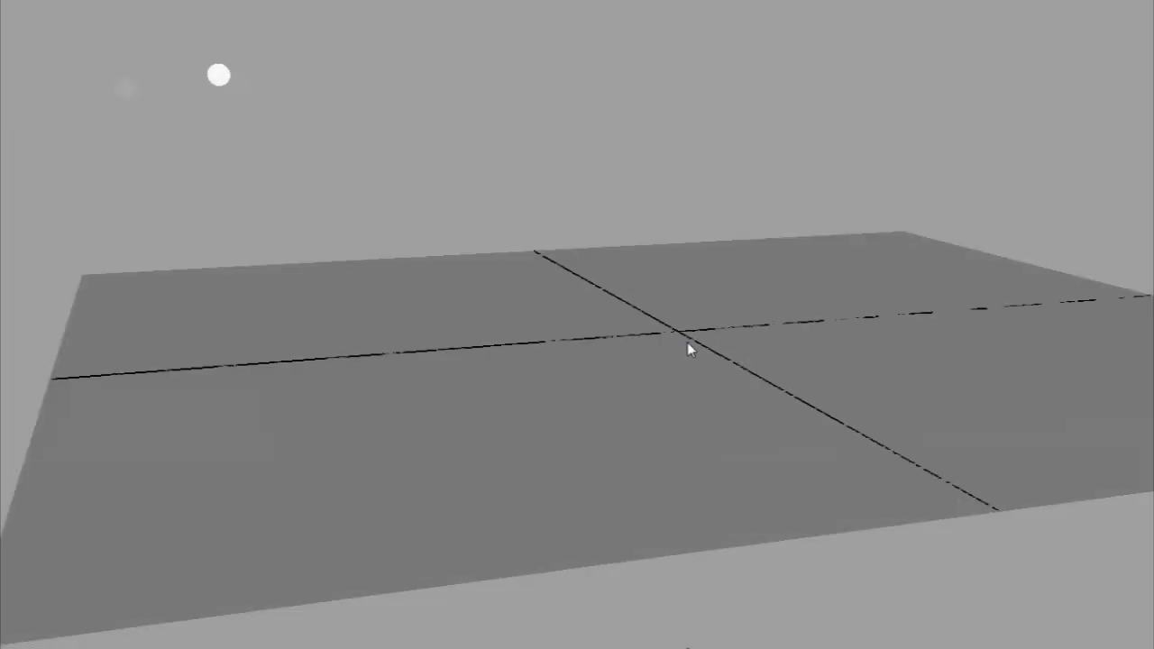
scroll(688, 343, "down", 2)
scroll(697, 341, "down", 2)
middle_click_drag(697, 341, 1053, 458)
scroll(821, 415, "down", 3)
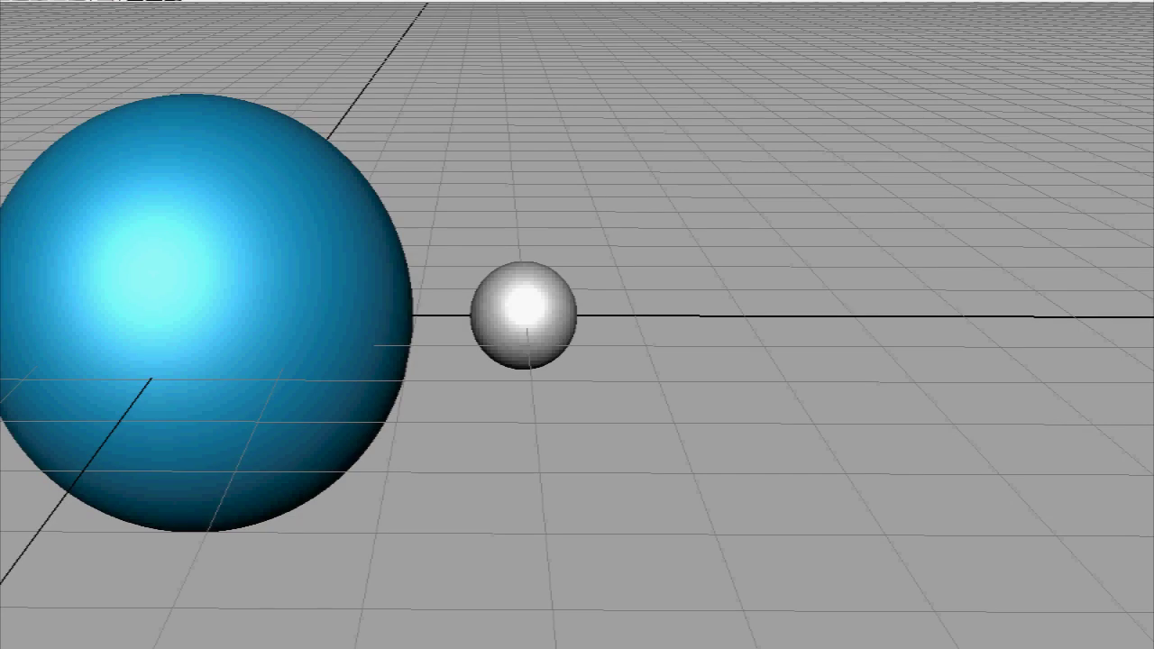
Move the small white sphere along the Z axis, far away from the blue sphere
left_click(573, 339)
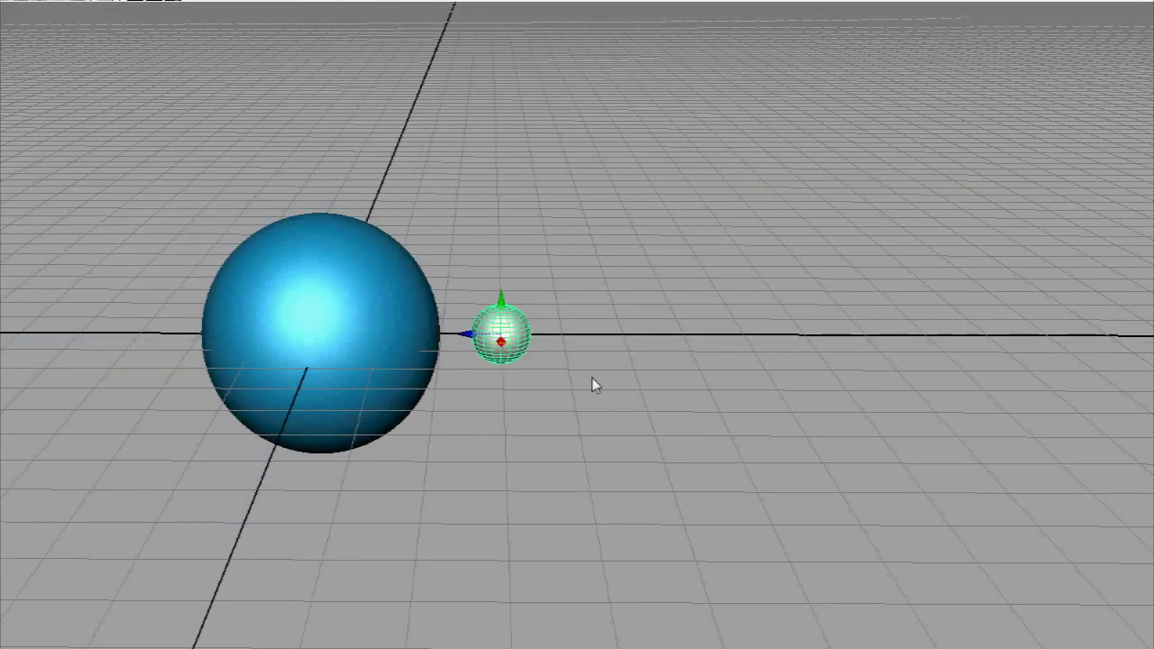
right_click_drag(592, 377, 458, 359, "alt")
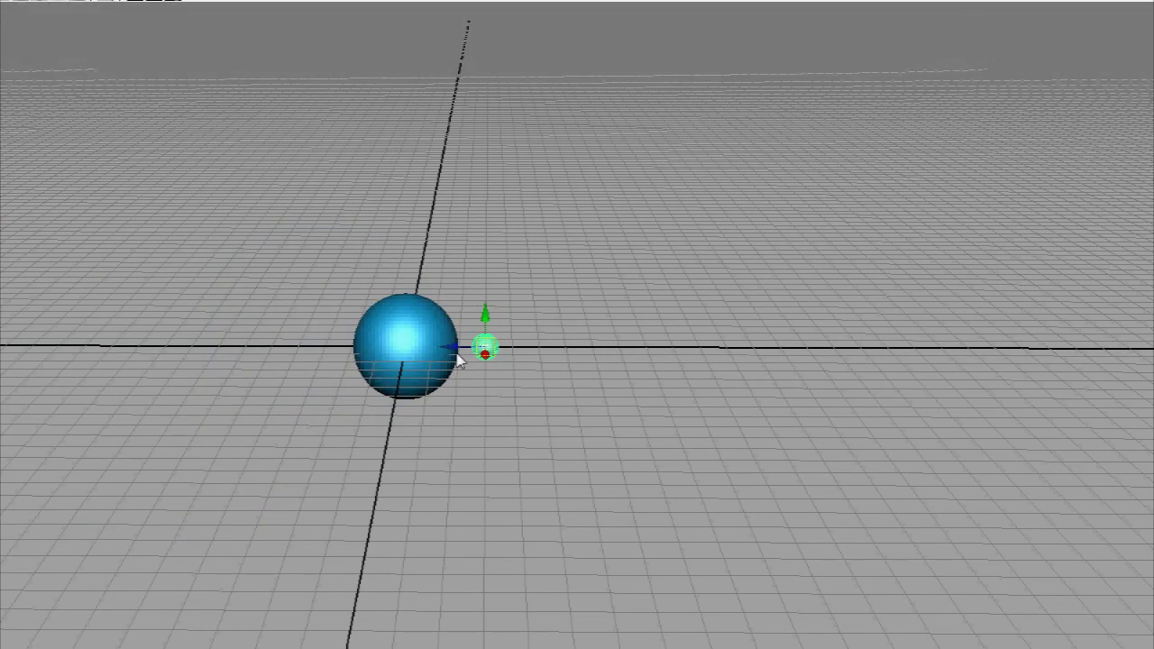
left_click_drag(457, 359, 852, 377)
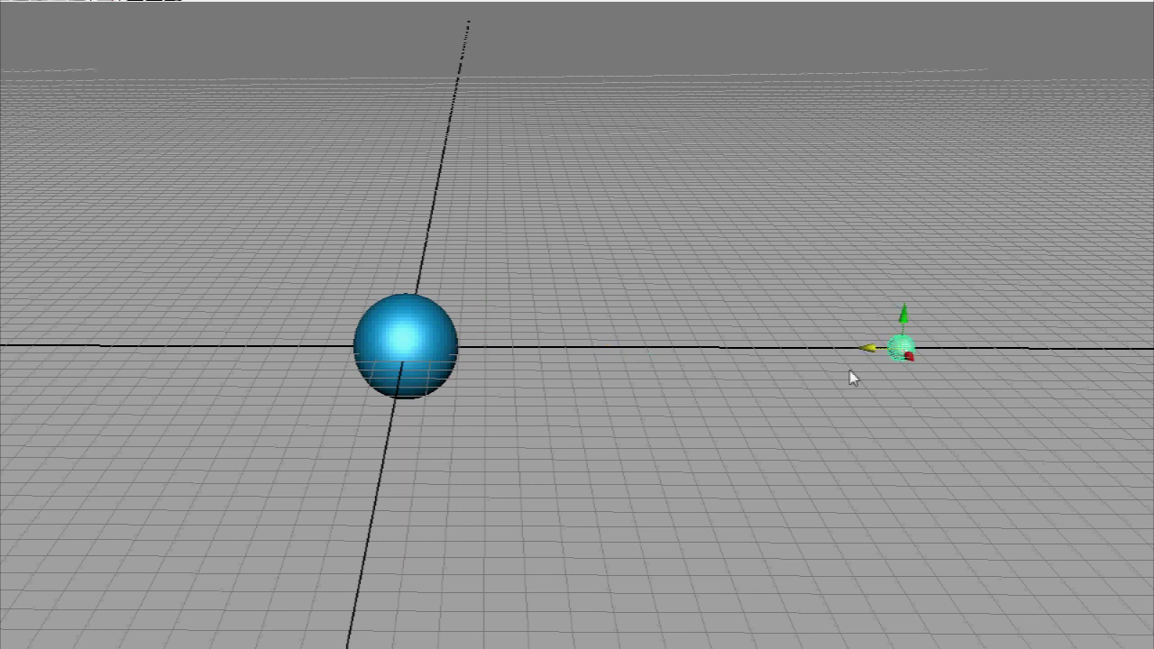
right_click_drag(852, 377, 734, 357, "alt")
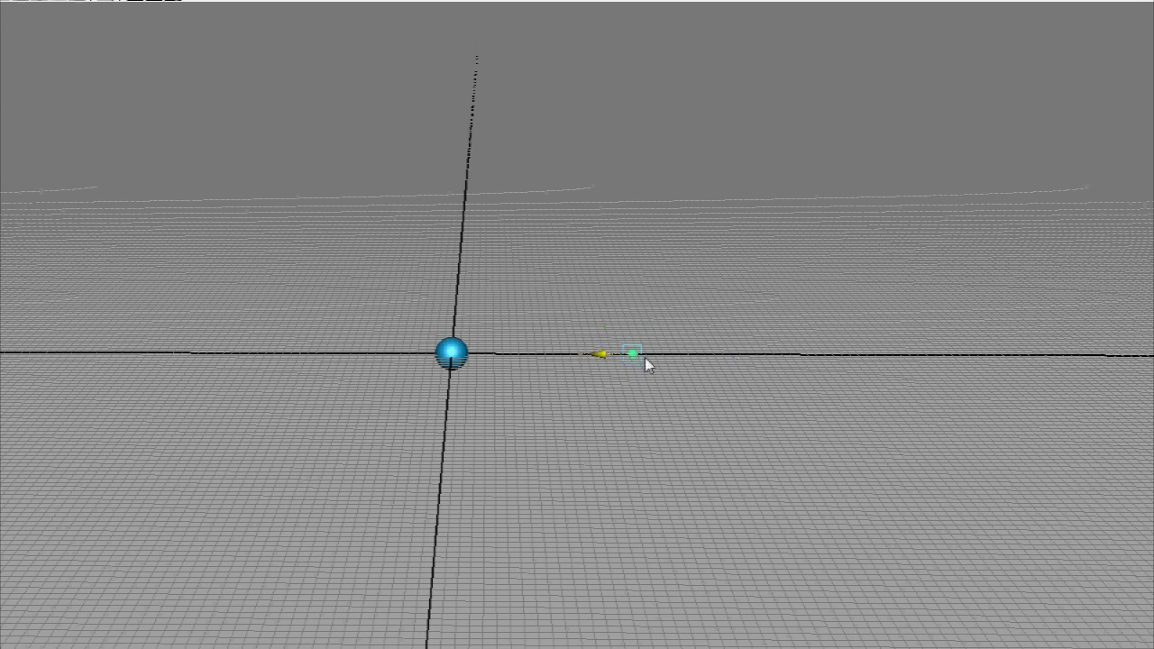
middle_click_drag(645, 357, 989, 418)
right_click_drag(989, 418, 1073, 501, "alt")
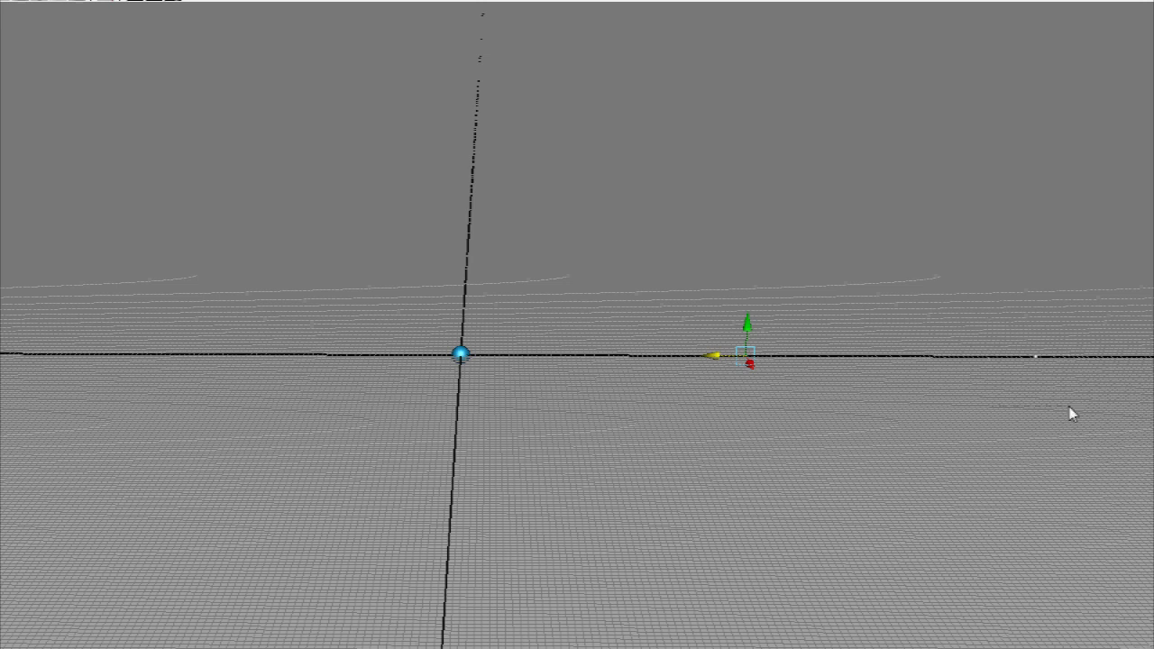
right_click_drag(1071, 413, 1001, 424, "alt")
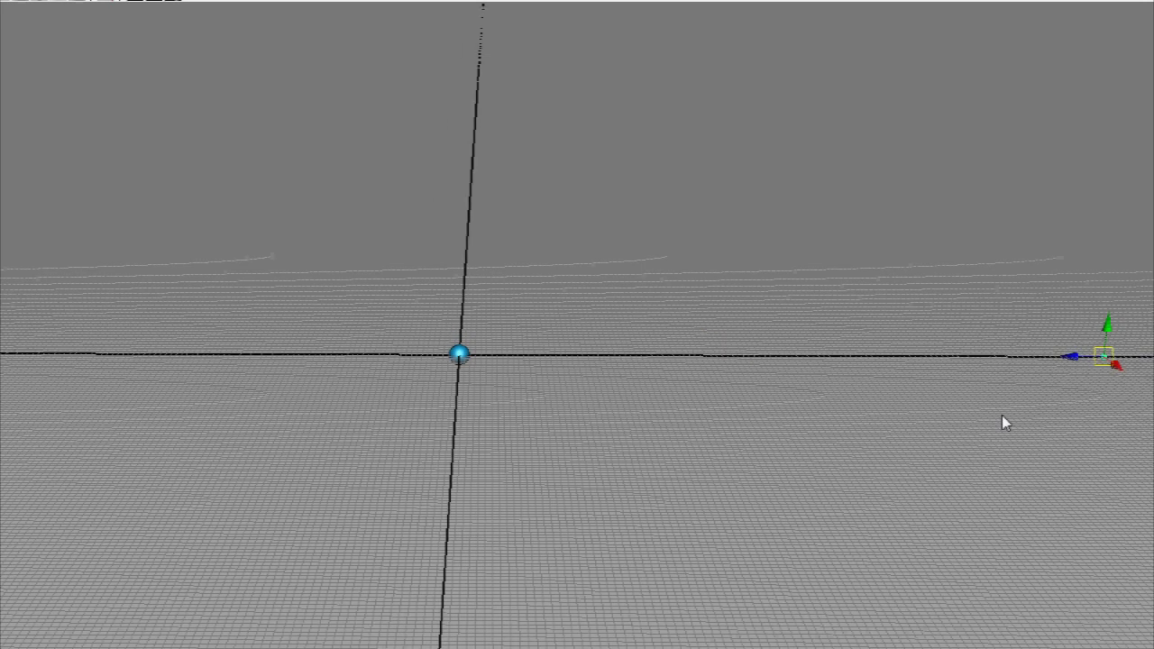
left_click_drag(1002, 420, 641, 415, "alt")
scroll(619, 412, "up", 2)
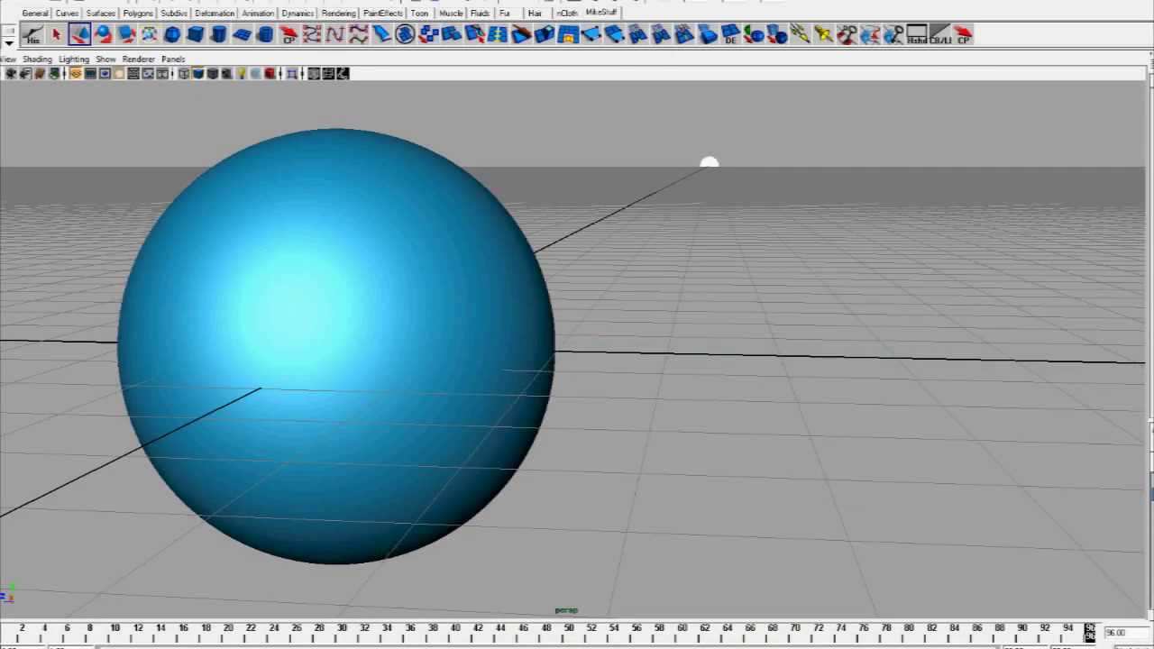
Show the thin cylinder extending sideways from the blue sphere's surface and select it
left_click(1152, 478)
left_click_drag(1073, 478, 728, 411, "alt")
scroll(691, 409, "down", 1)
middle_click_drag(729, 407, 592, 400, "alt")
left_click(637, 350)
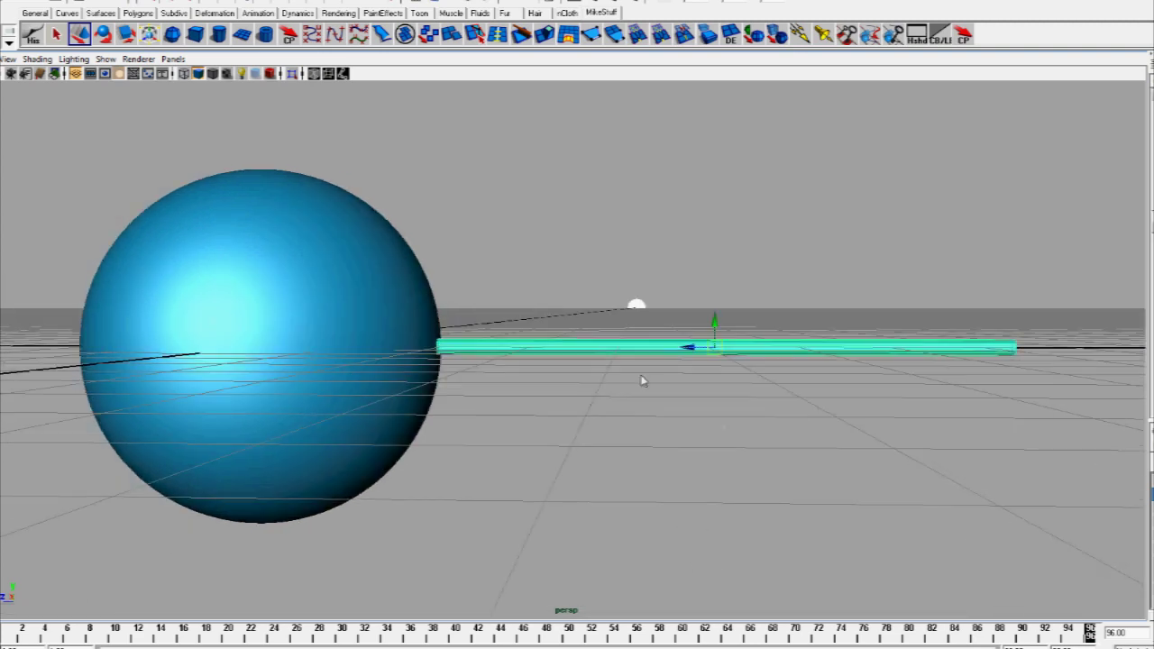
Examine the thin cylinder's length against the blue sphere from progressively farther viewpoints
scroll(811, 446, "down", 2)
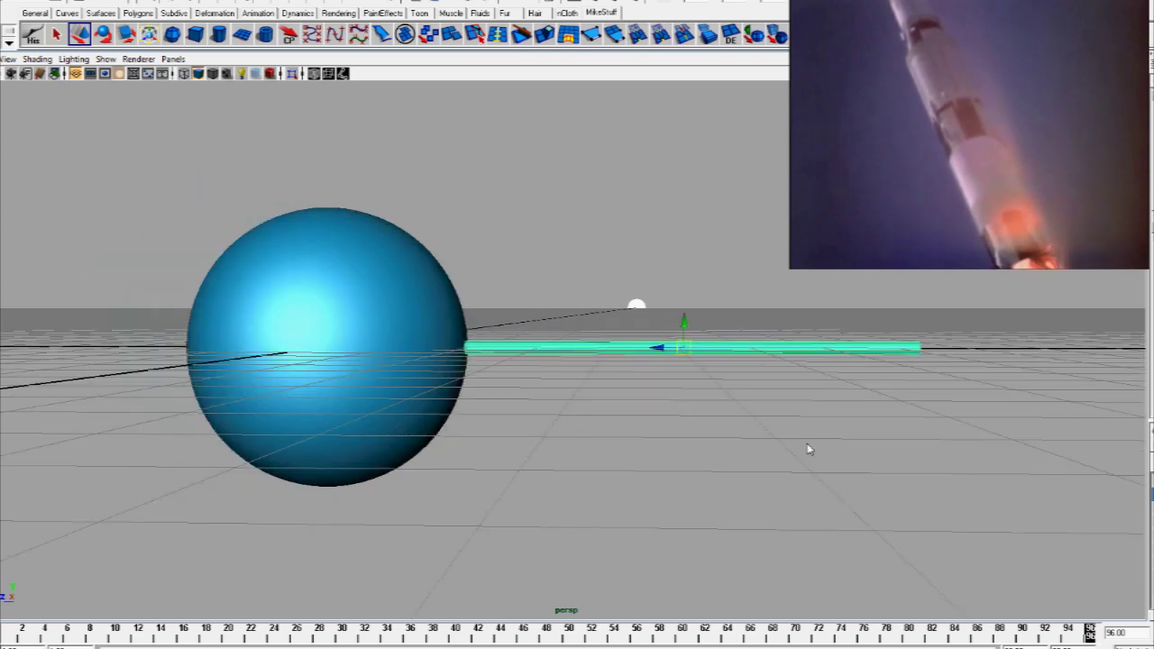
scroll(798, 451, "down", 2)
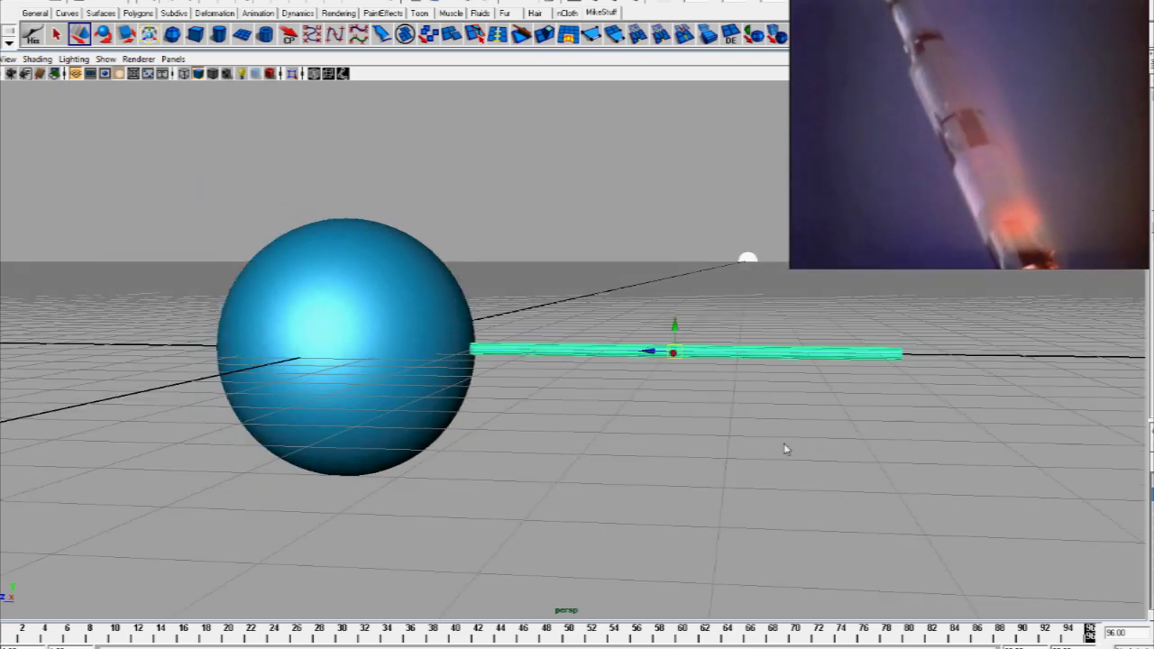
scroll(780, 450, "down", 1)
scroll(773, 449, "down", 2)
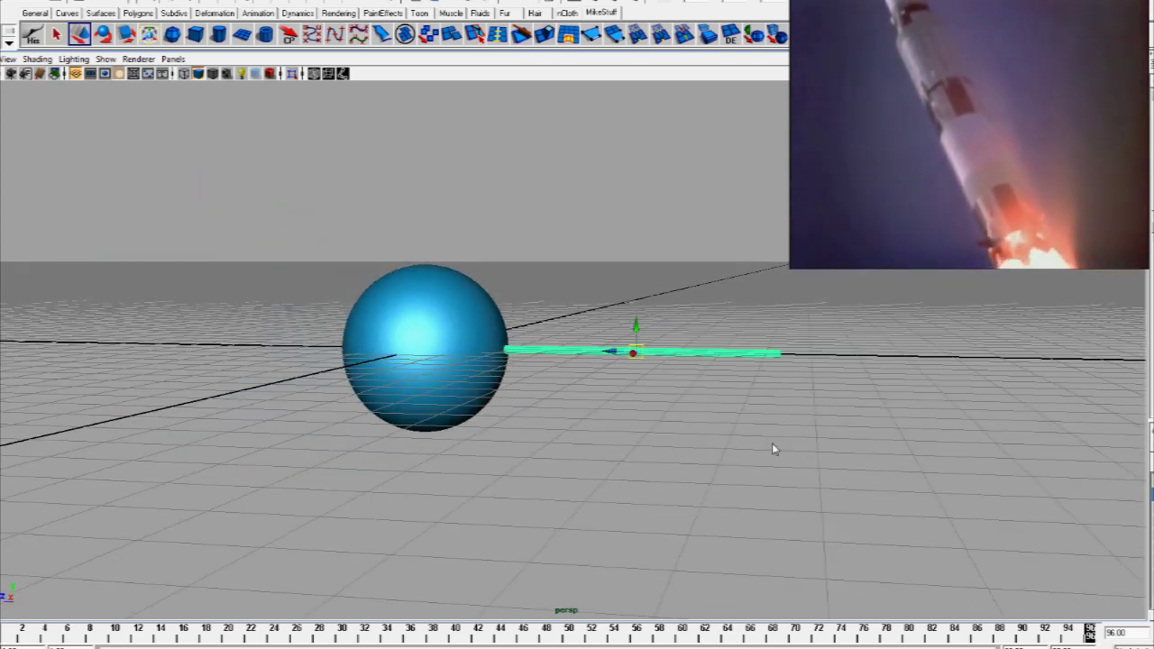
middle_click_drag(770, 451, 616, 465, "alt")
scroll(612, 465, "down", 1)
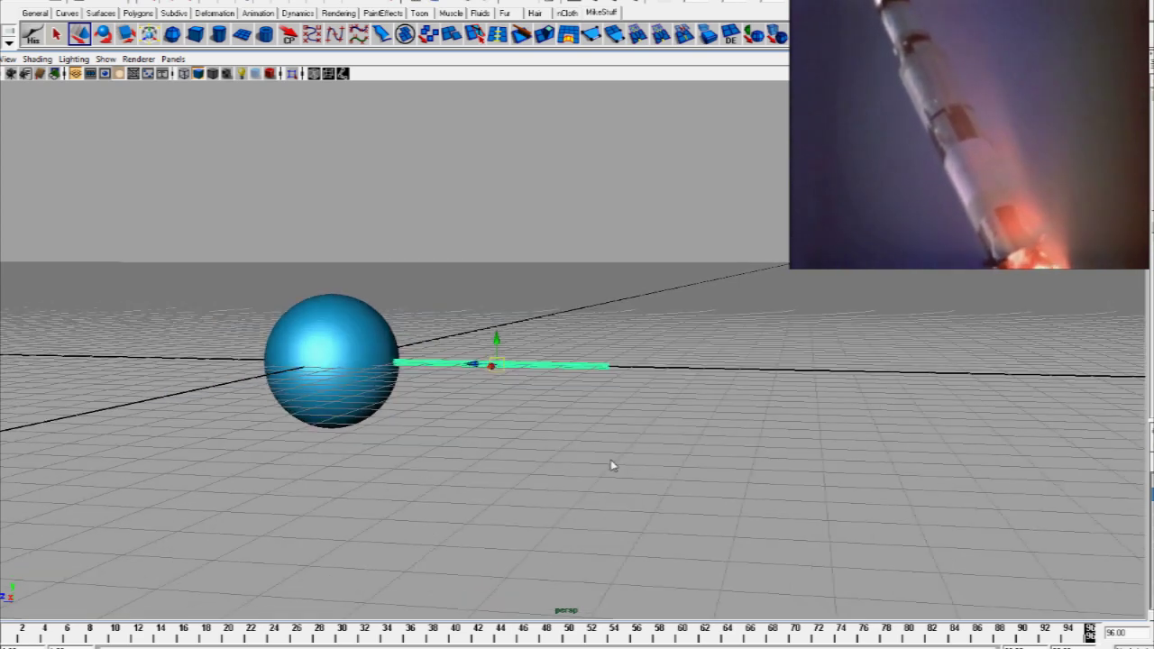
scroll(612, 465, "down", 1)
left_click_drag(612, 465, 620, 468, "alt")
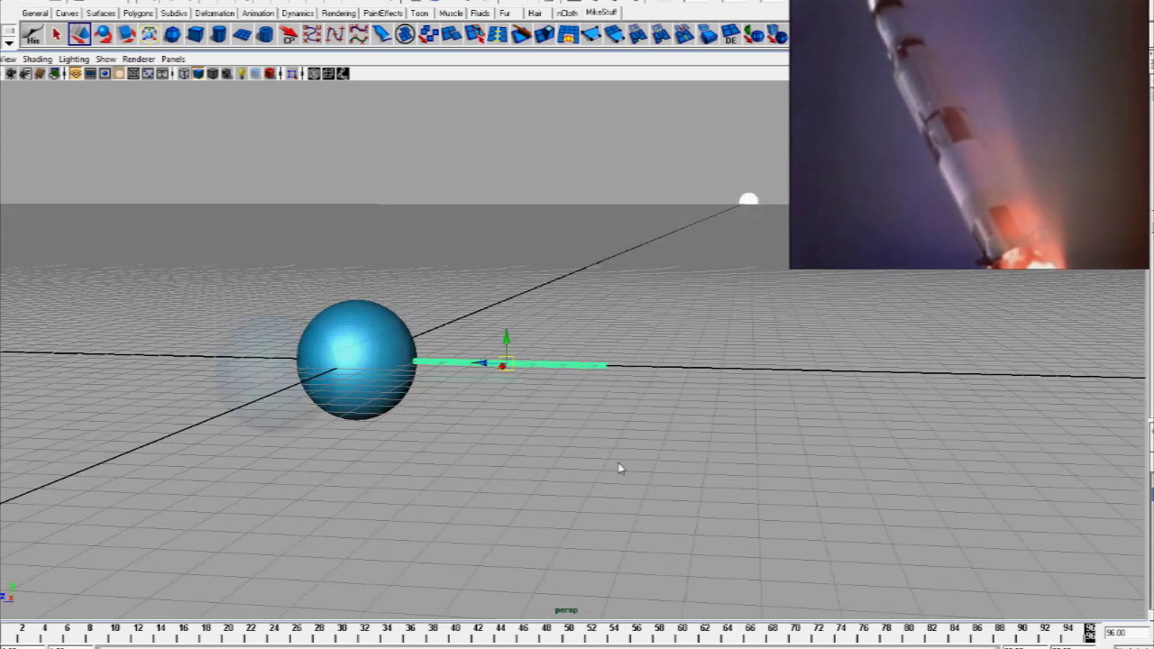
middle_click_drag(619, 466, 478, 502, "alt")
left_click_drag(476, 501, 498, 502, "alt")
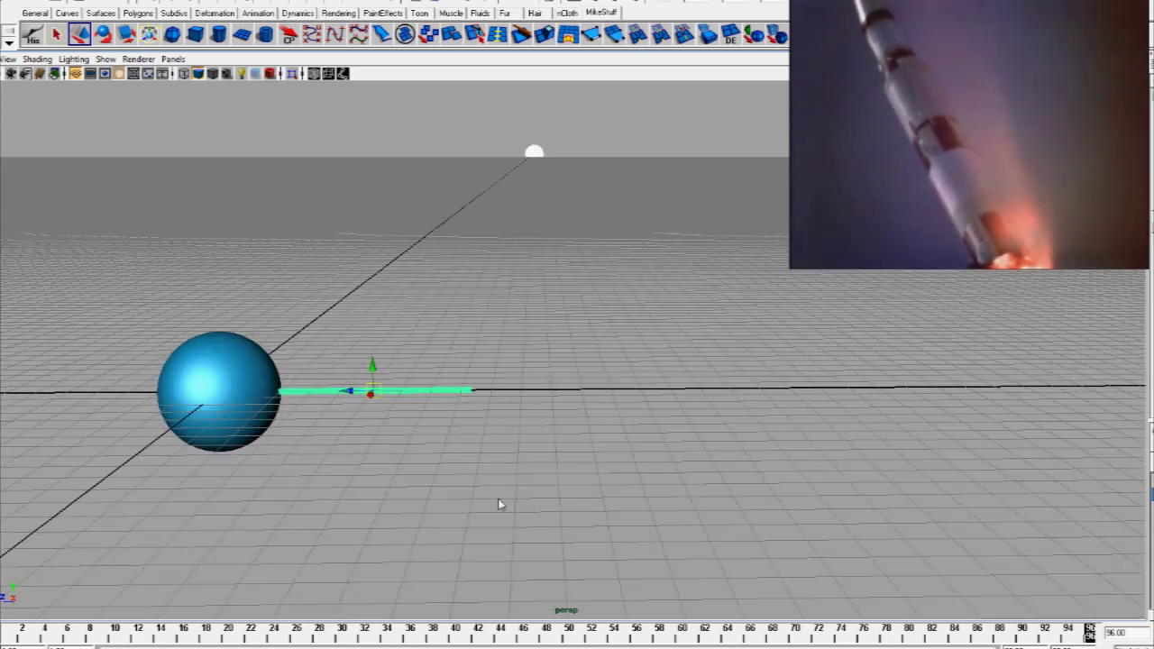
middle_click_drag(498, 503, 642, 460, "alt")
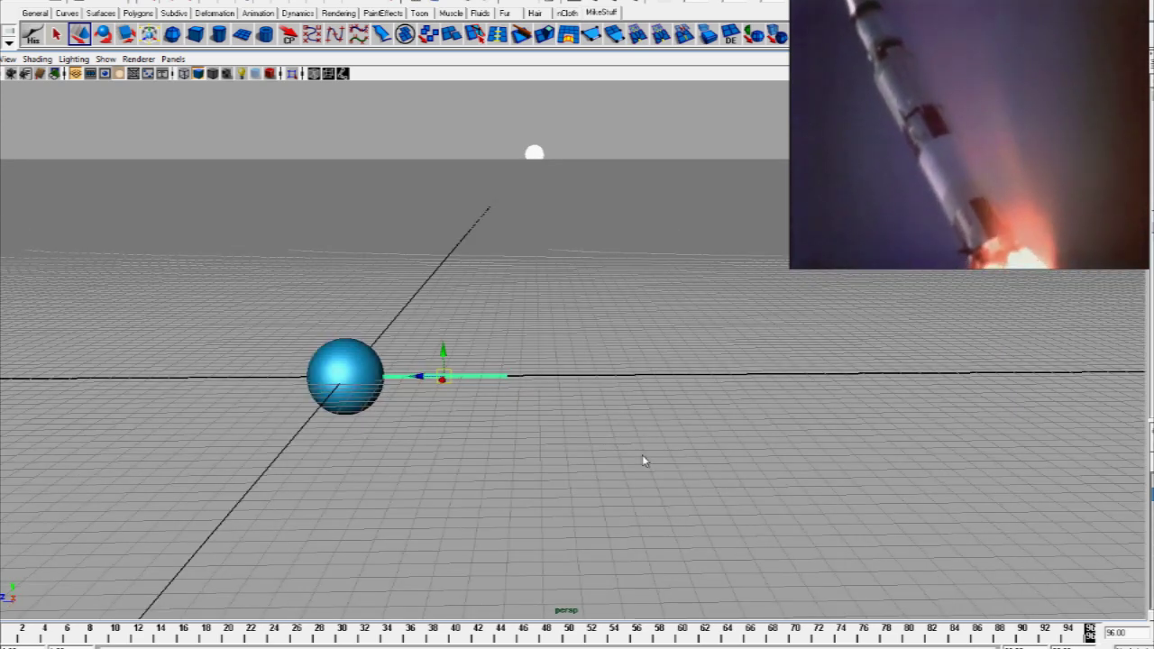
left_click_drag(644, 461, 631, 466, "alt")
middle_click_drag(631, 466, 508, 485, "alt")
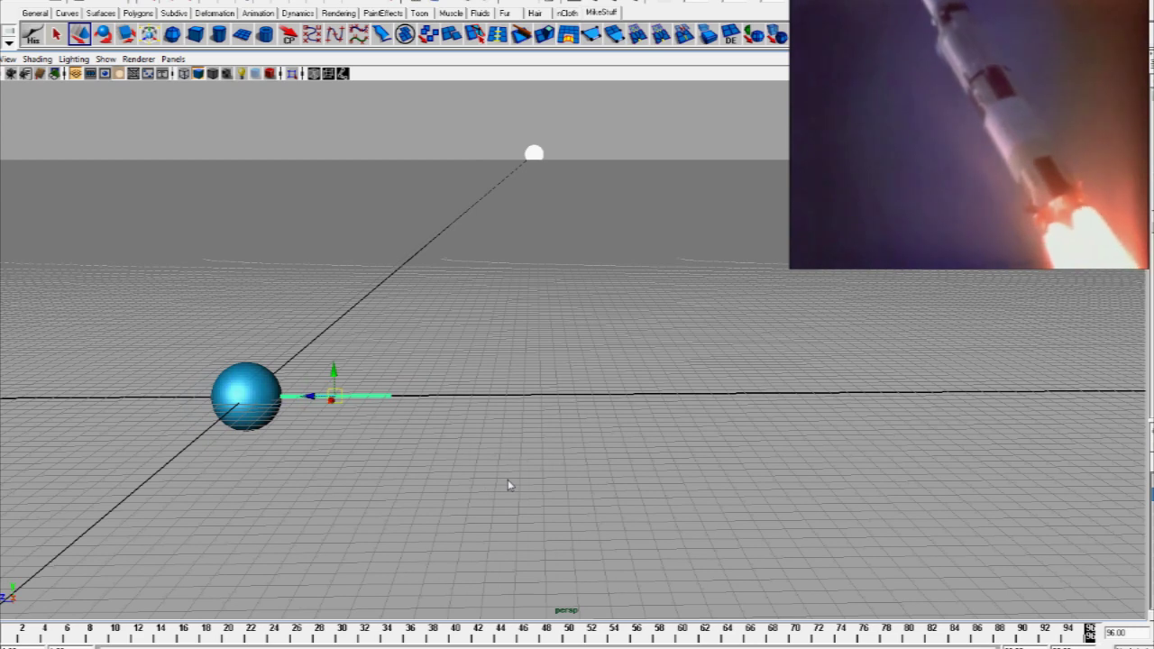
mouse_move(507, 485)
right_mouse_down("alt")
mouse_move(479, 496)
mouse_move(496, 478)
right_mouse_up("alt")
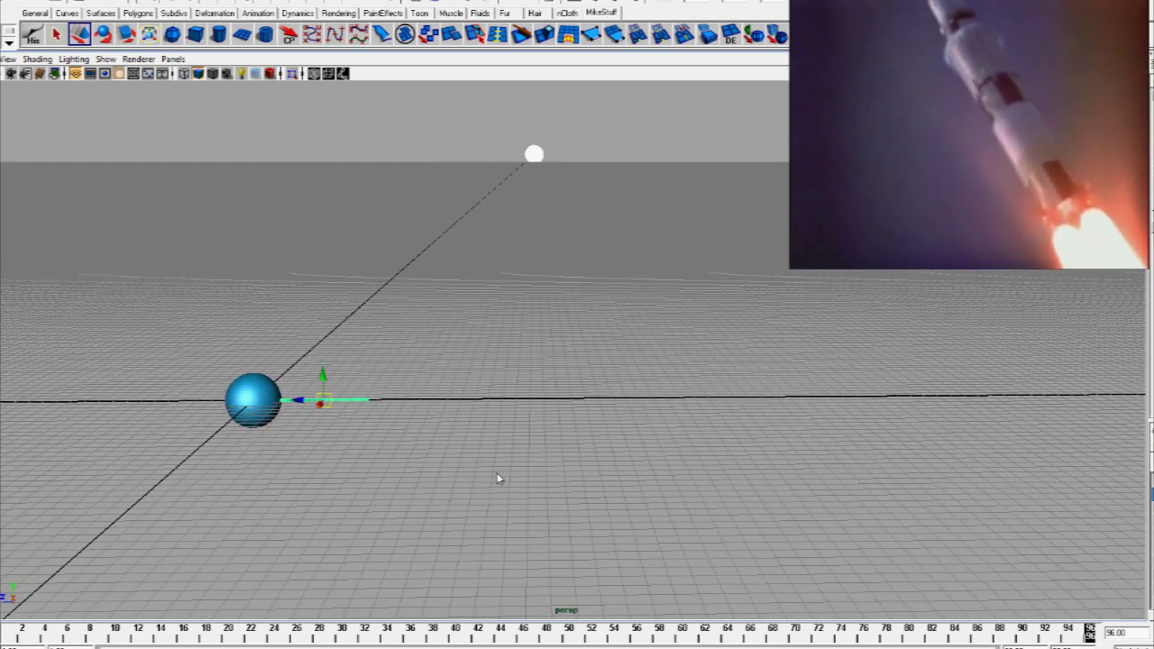
middle_click_drag(496, 475, 429, 483, "alt")
left_click_drag(428, 488, 611, 424, "alt")
middle_click_drag(612, 424, 516, 460, "alt")
Maximize the viewport and examine the long thin cylinder running from the blue sphere to the small grey sphere
key("ctrl+space")
left_click(1131, 531)
right_click_drag(1131, 531, 1083, 403, "alt")
left_click(1088, 399)
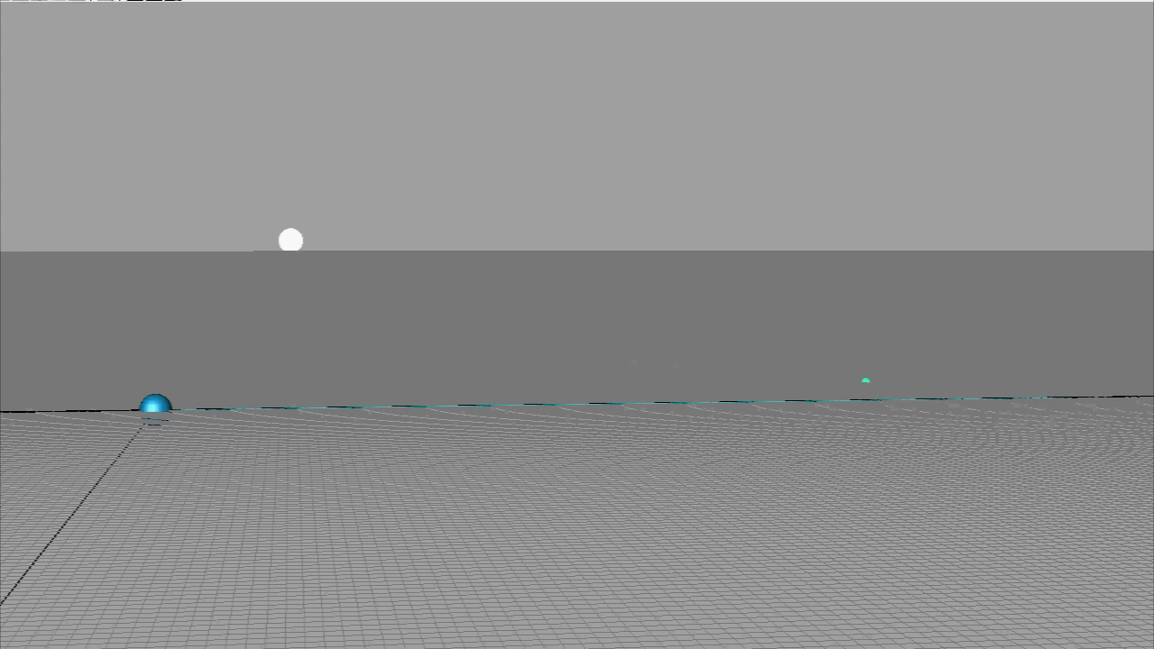
key("alt+v")
key("alt+v")
left_click_drag(261, 495, 327, 561, "alt")
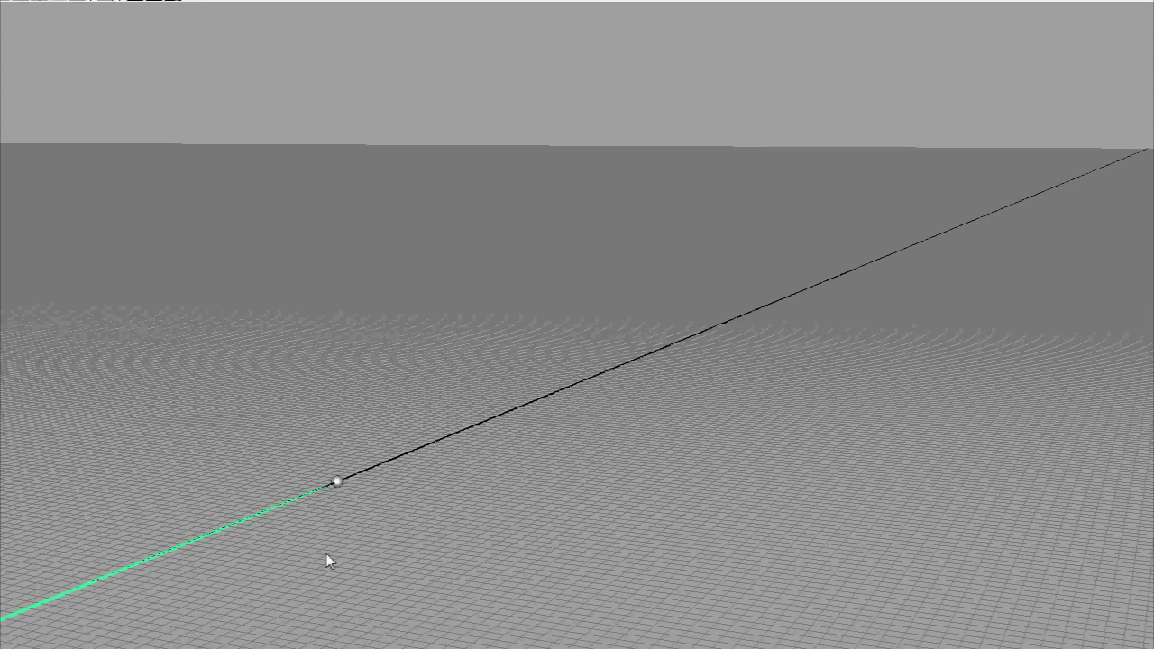
scroll(327, 554, "up", 1)
left_click_drag(327, 555, 338, 552, "alt")
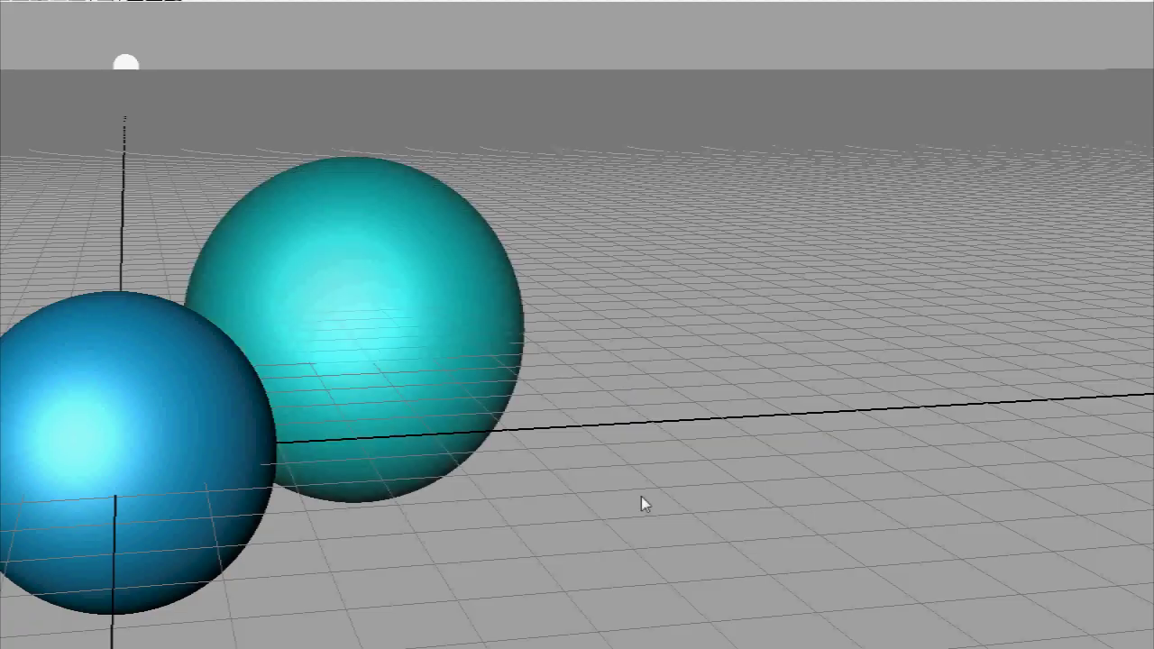
Move the small sphere along the Z axis so it clears the edge of the blue sphere
left_click_drag(641, 496, 600, 490, "alt")
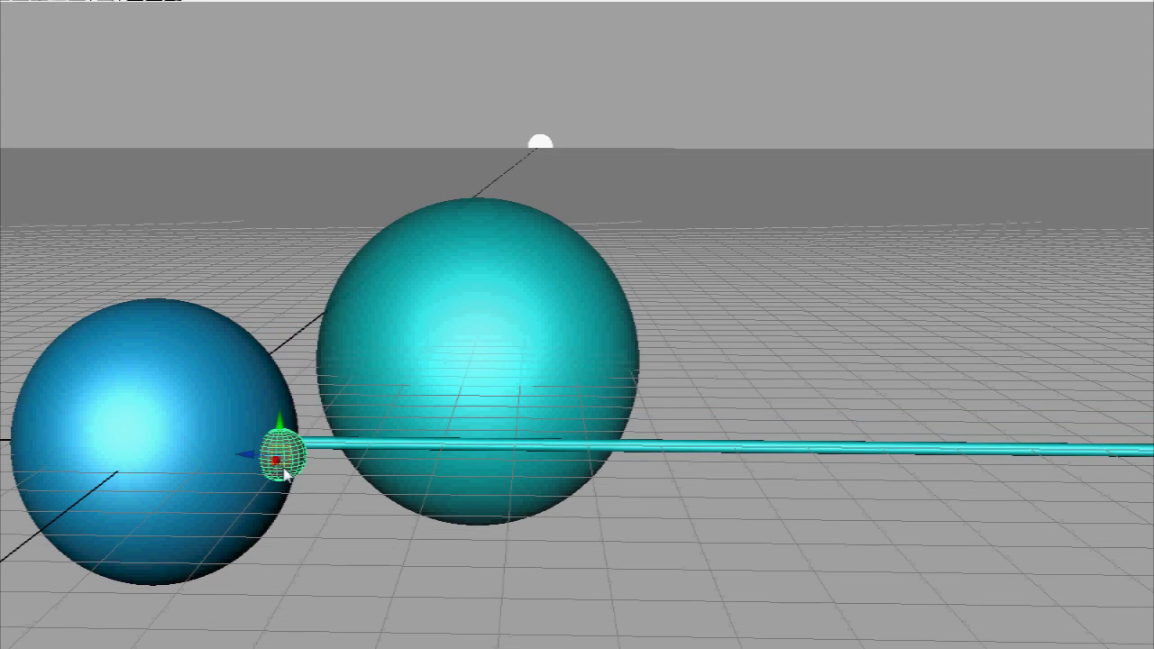
left_click_drag(284, 474, 291, 495, "alt")
left_click(252, 467)
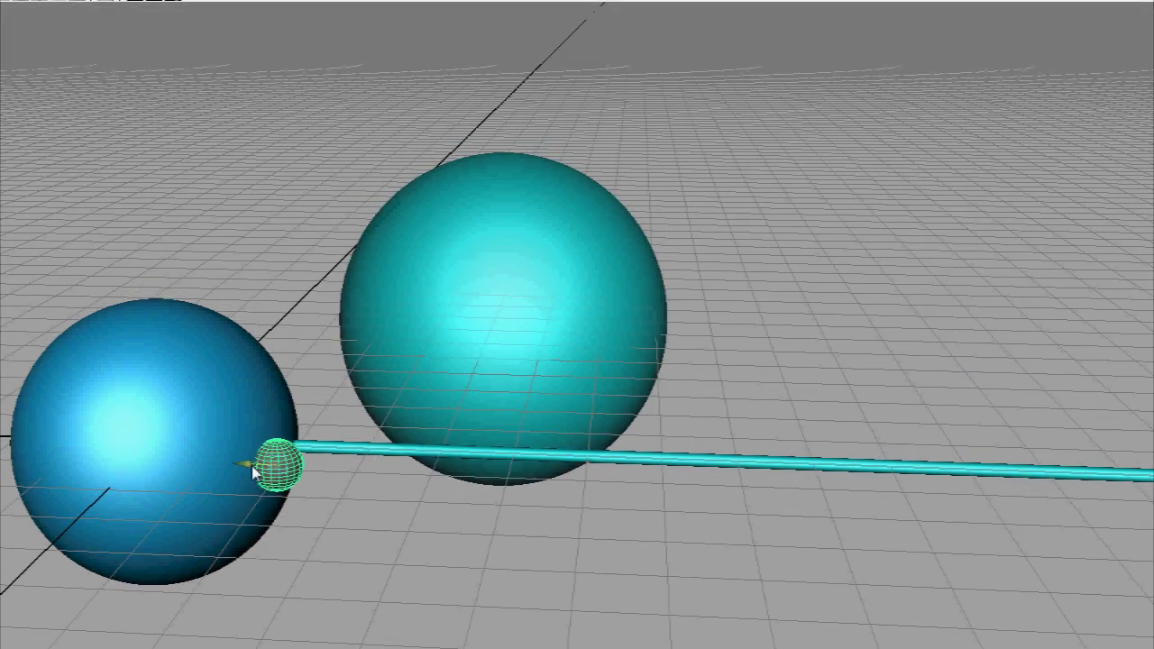
right_click_drag(254, 473, 285, 478, "alt")
left_click_drag(284, 477, 484, 556, "alt")
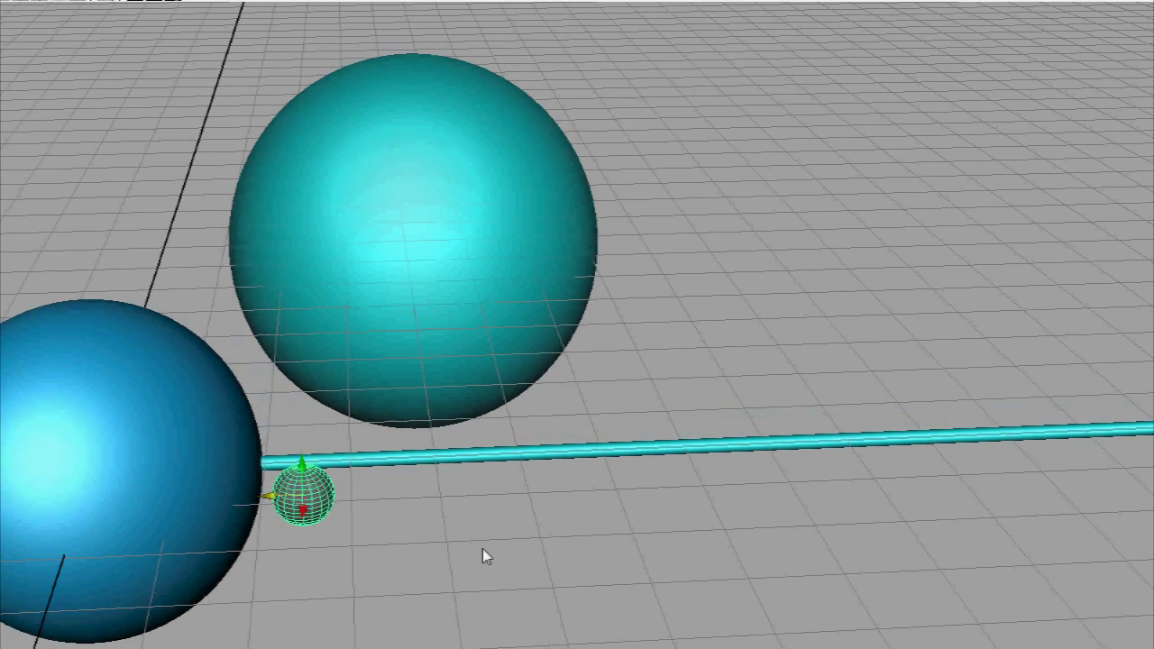
scroll(482, 548, "down", 3)
Clear the selection and frame the blue and teal spheres together with the small sphere and thin cylinder
left_click(626, 422, "shift")
left_click_drag(626, 423, 648, 441, "alt")
scroll(612, 467, "down", 3)
scroll(648, 456, "up", 2)
left_click(606, 462)
scroll(606, 462, "up", 3)
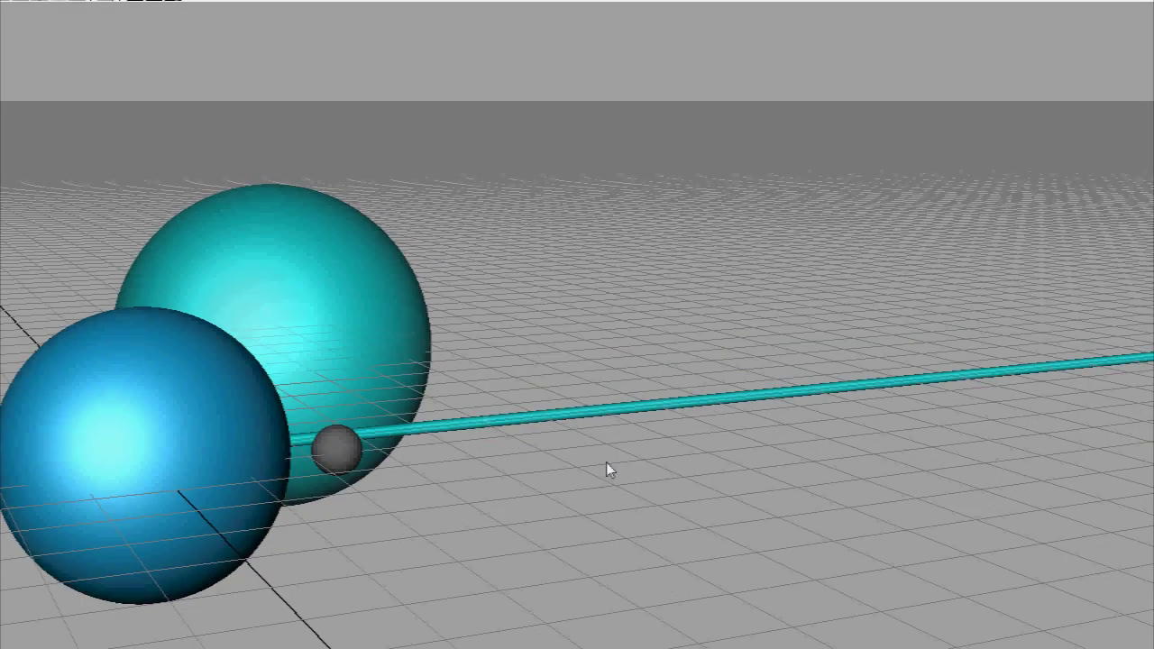